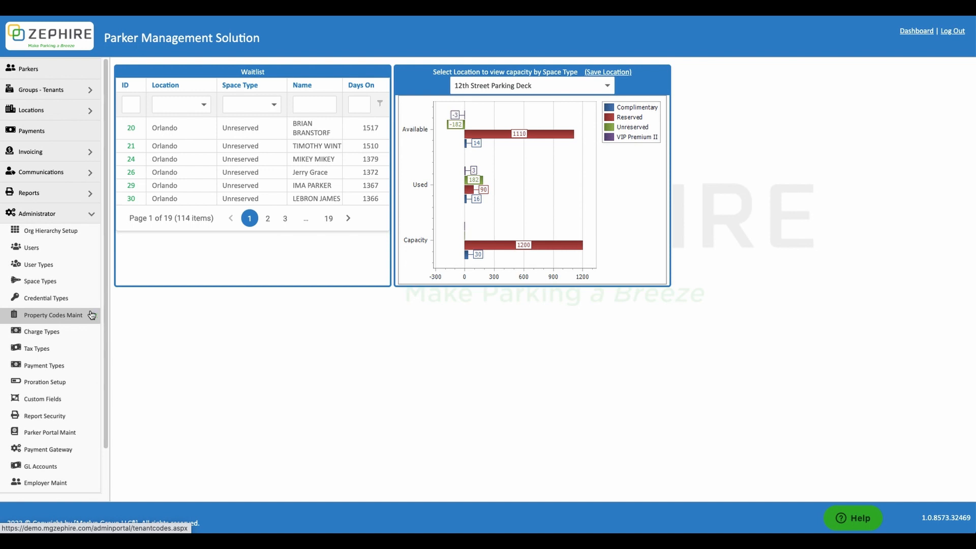
- Open the property code maintenance page and add a new property code named Owner Five
left_click(91, 314)
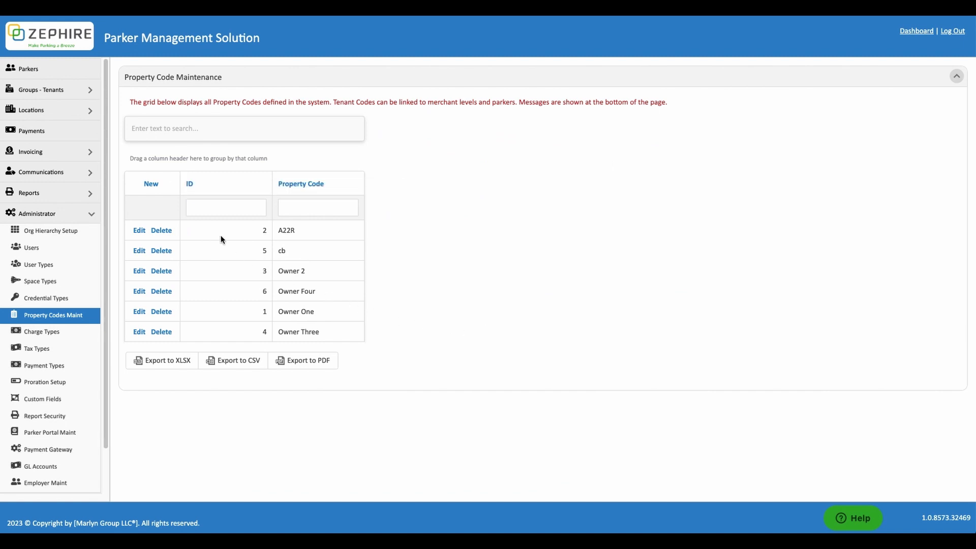
left_click(156, 186)
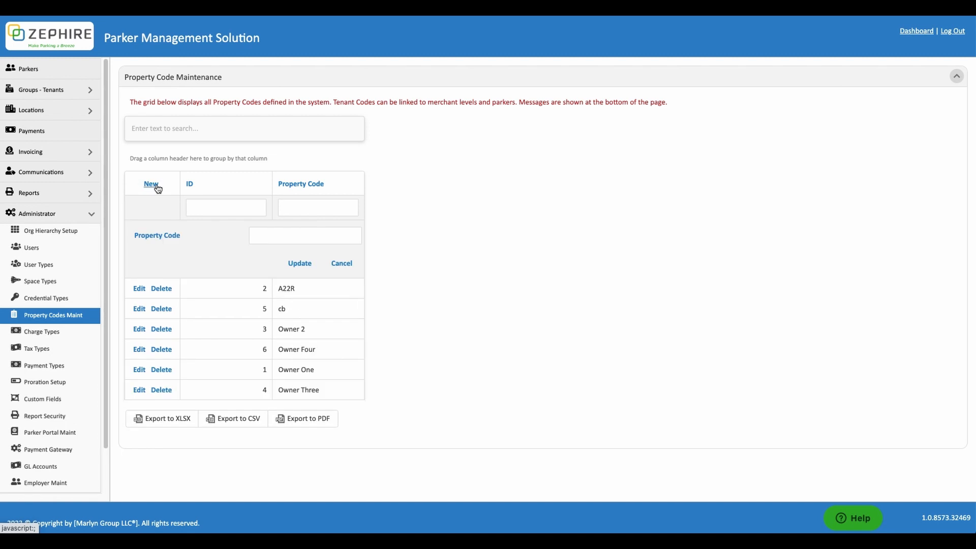
left_click(276, 239)
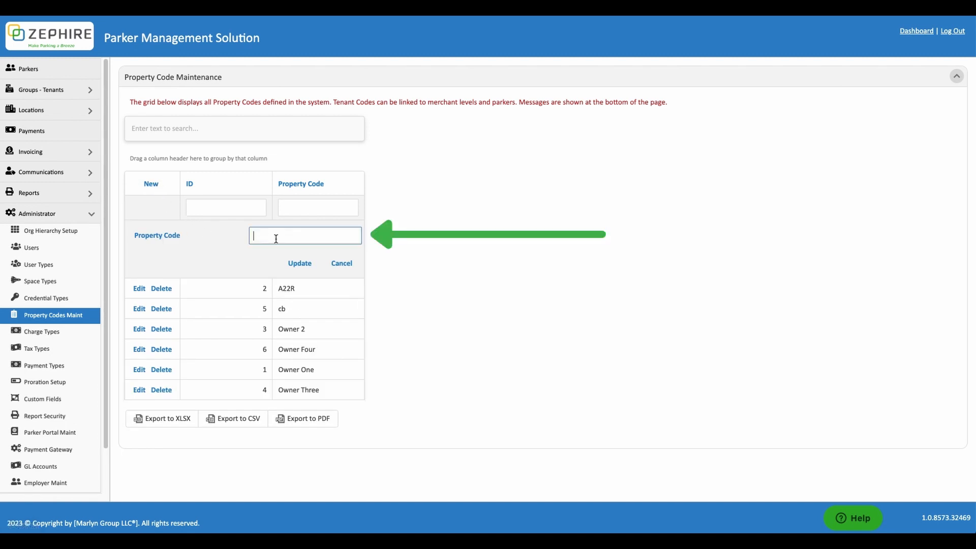
type("Ow")
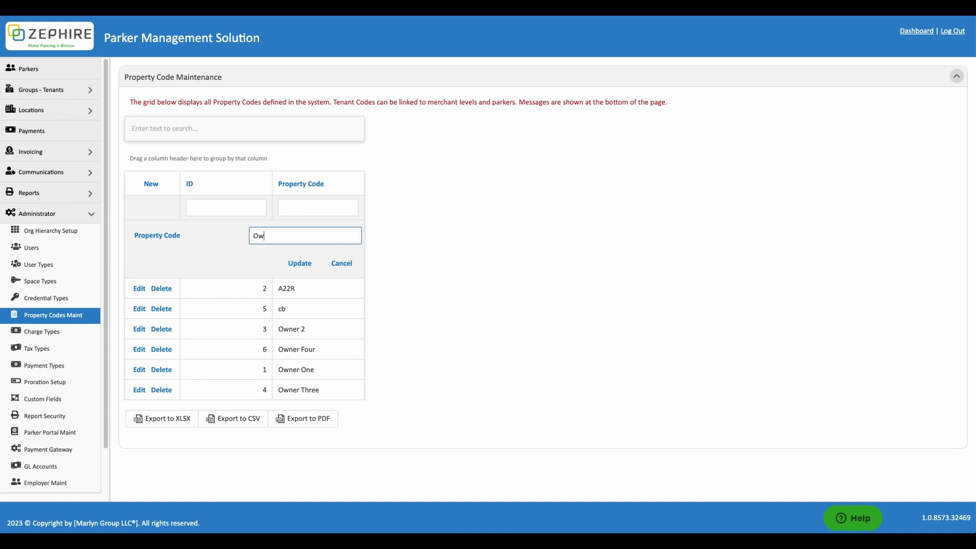
type("ner Five")
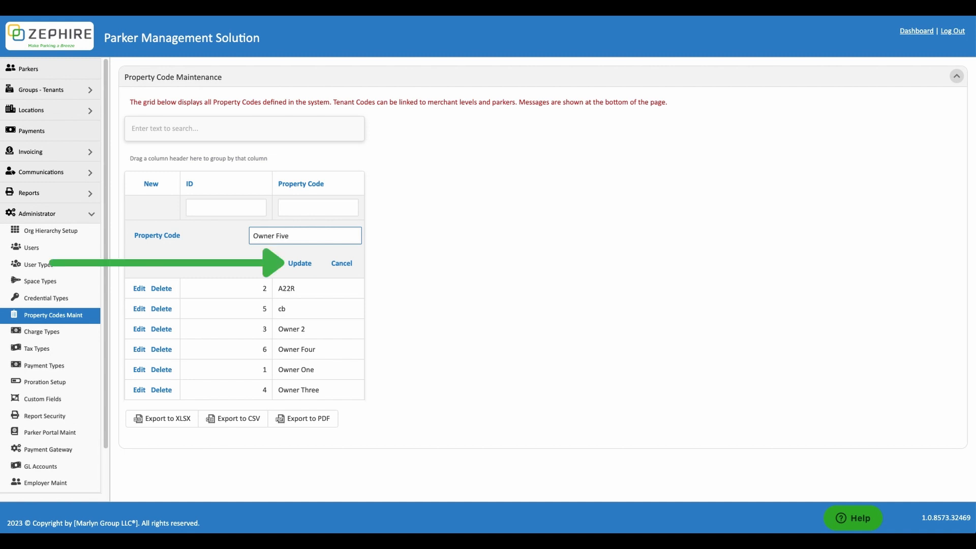
left_click(293, 269)
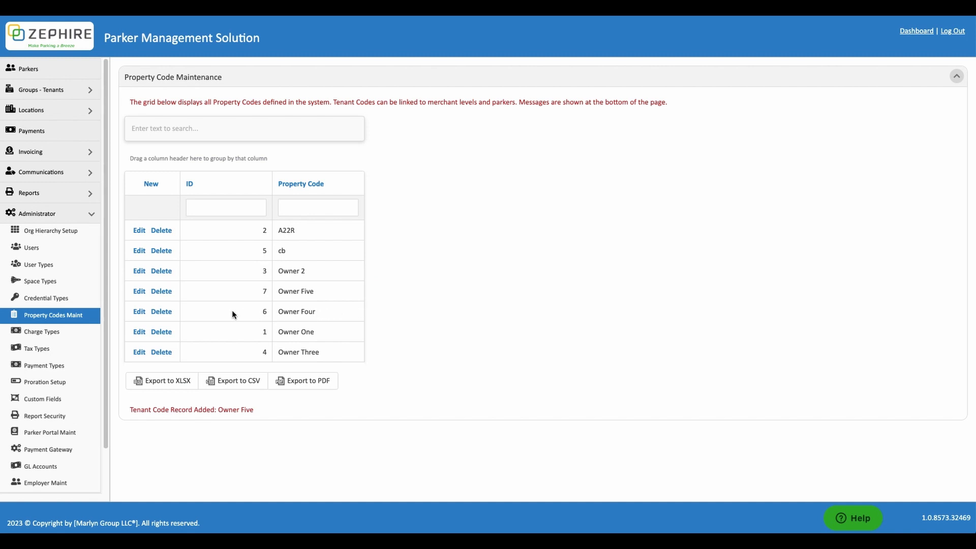
- Rename the Owner Five property code to Owner Six and save the change
left_click(139, 291)
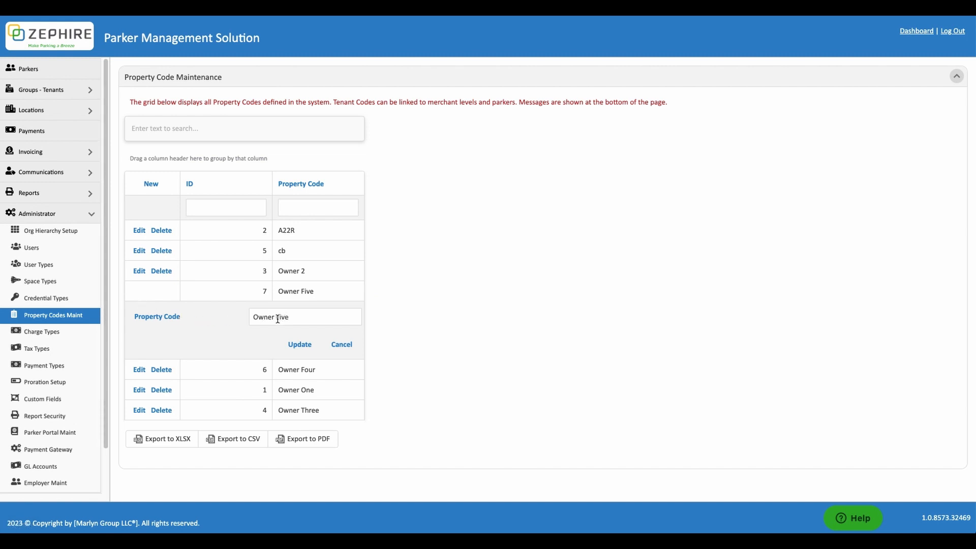
left_click_drag(275, 317, 298, 319)
type("Six")
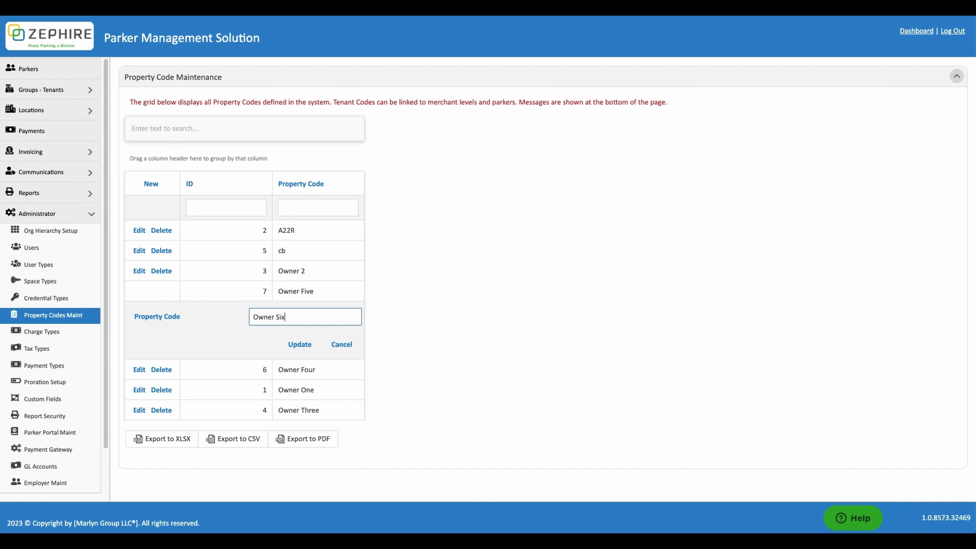
left_click(293, 350)
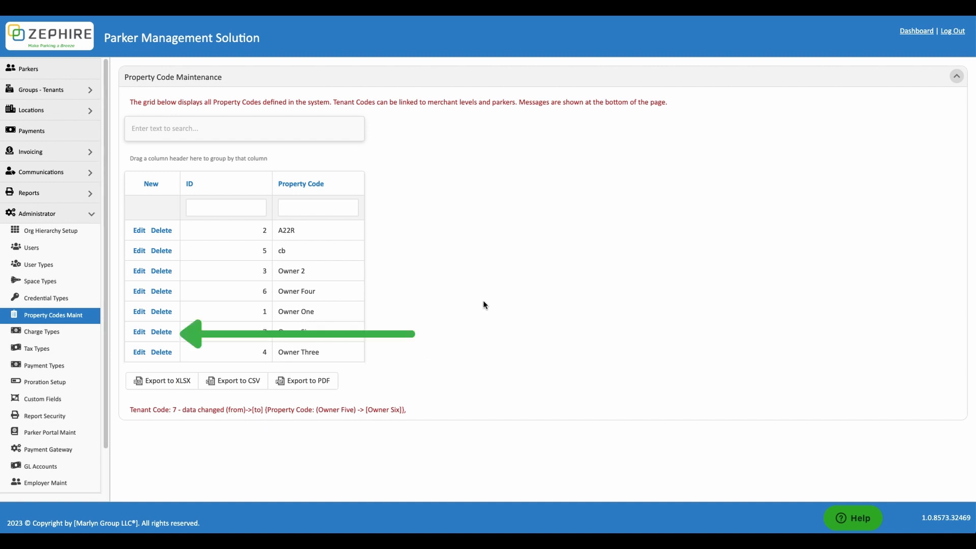
- In the Parkers list, edit the second parker's record, set its property code to Owner One and save it
left_click(169, 335)
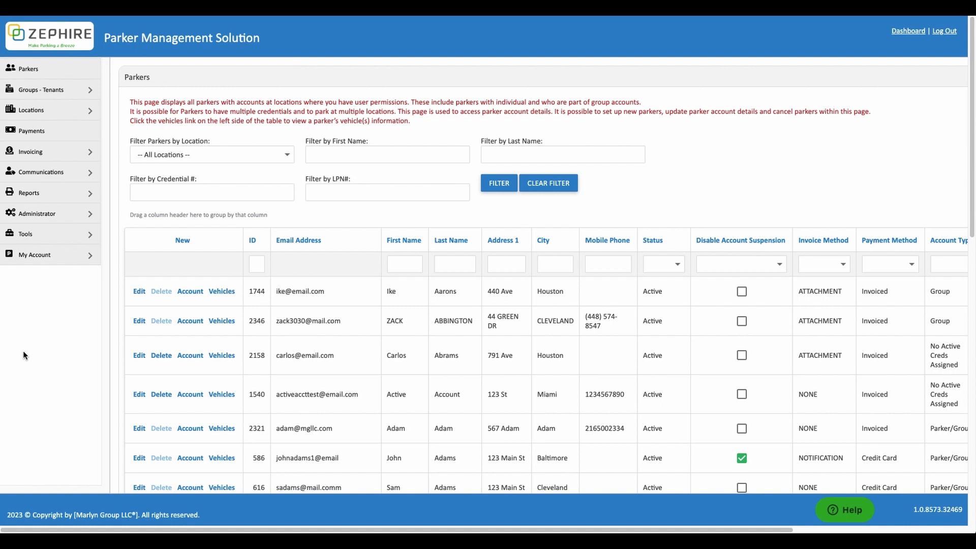
left_click(138, 321)
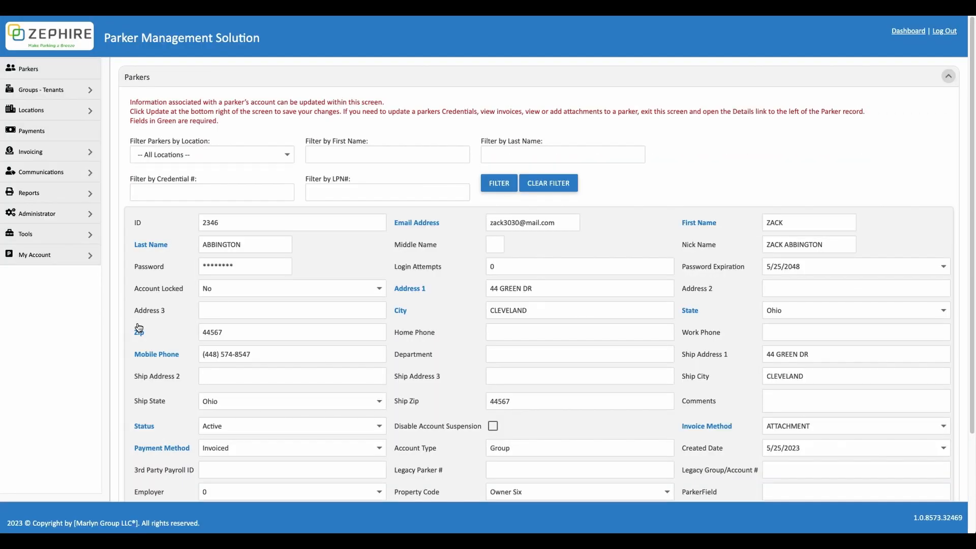
scroll(422, 438, "down", 3)
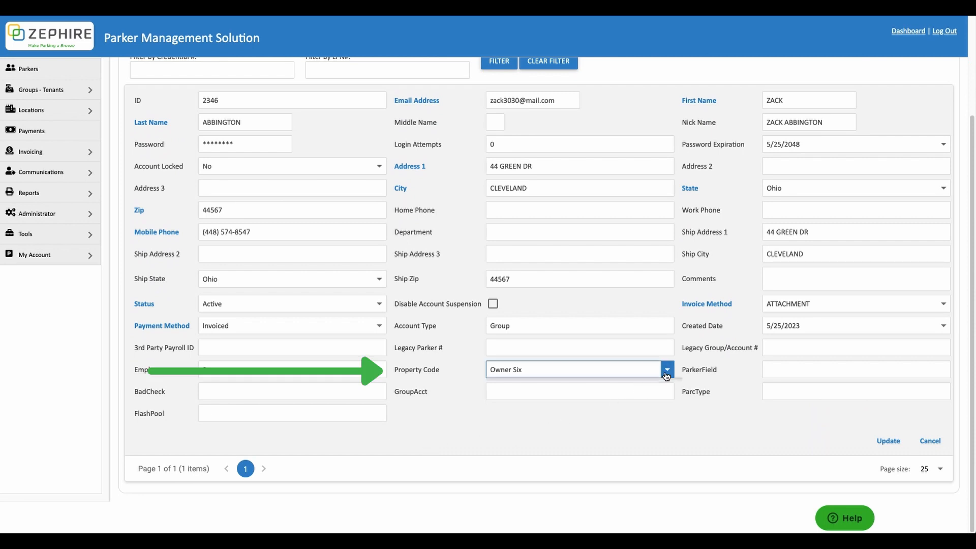
left_click(666, 371)
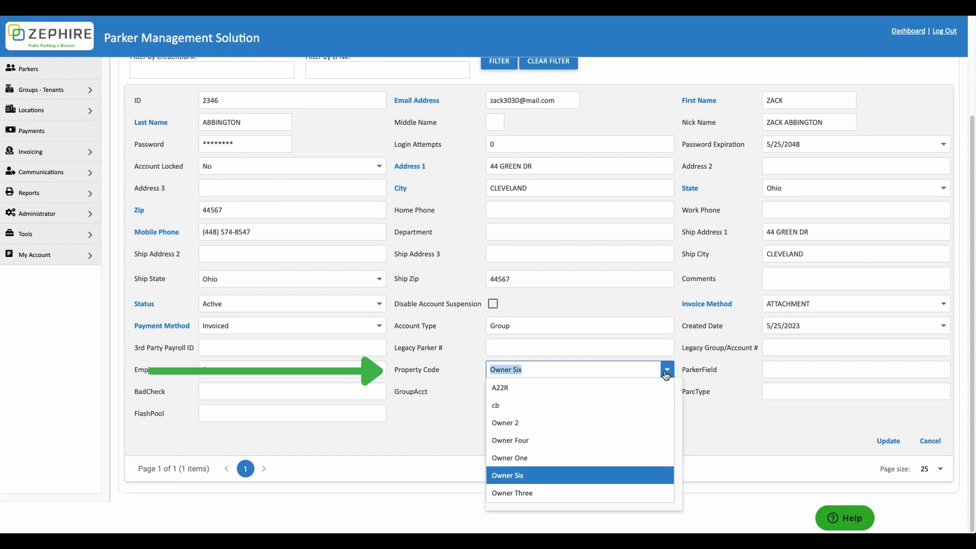
left_click(599, 455)
left_click(609, 446)
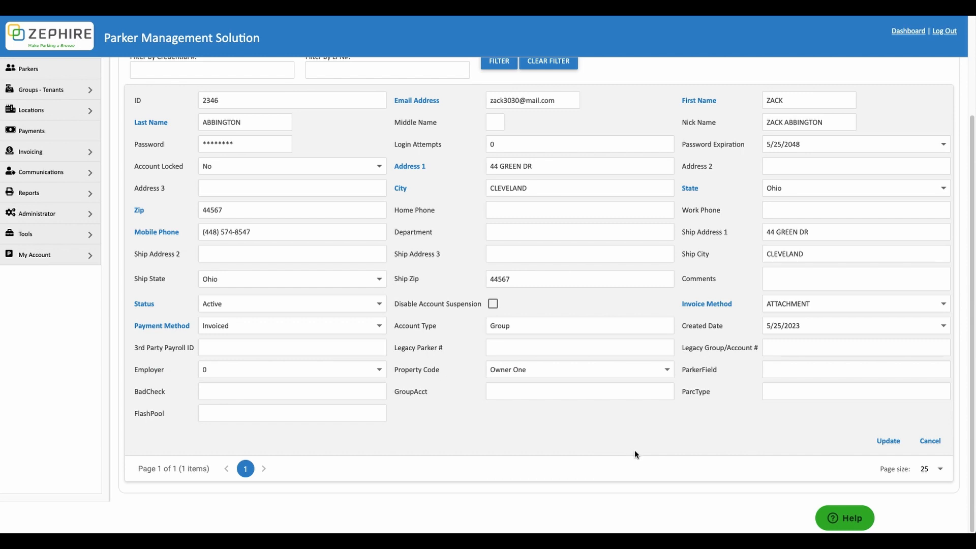
left_click(889, 443)
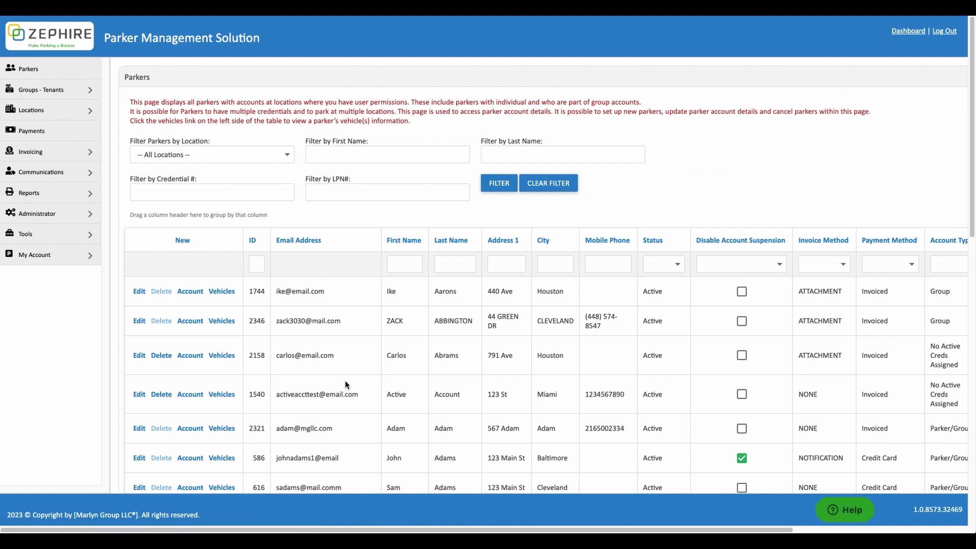
- Open the group tenant accounts and select the Acme Office account
left_click(76, 241)
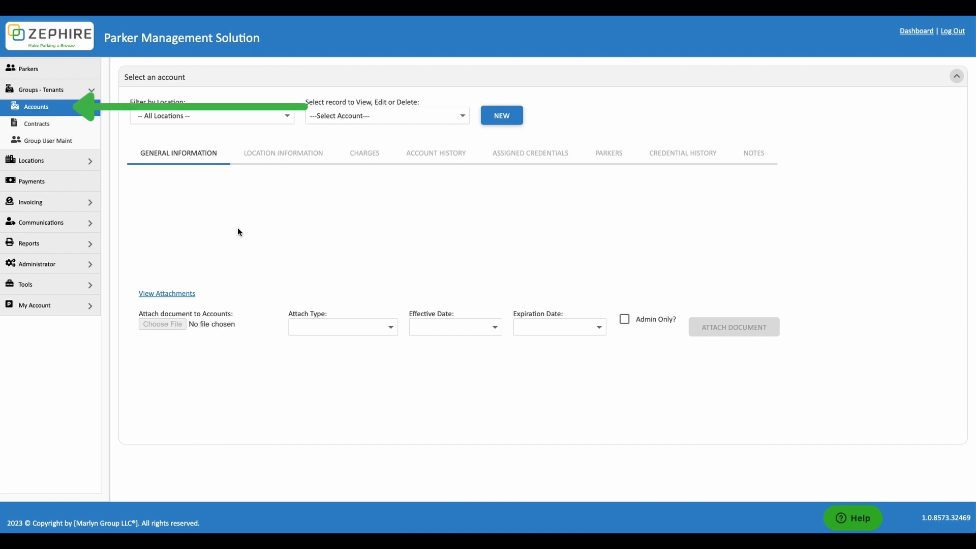
left_click(463, 118)
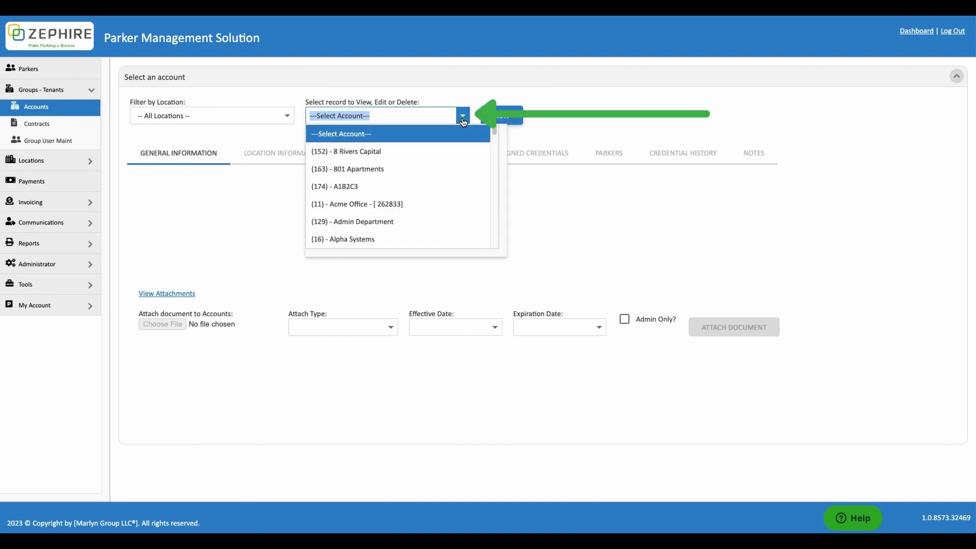
left_click(419, 203)
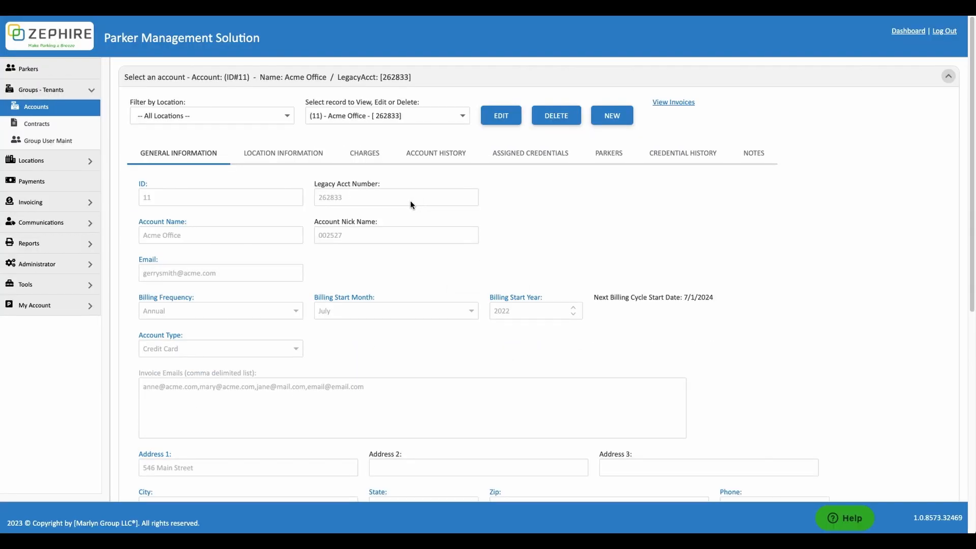
- In Acme Office's location information for 12th Street Parking Deck, set the property code to Owner One and save the miscellaneous info
left_click(296, 165)
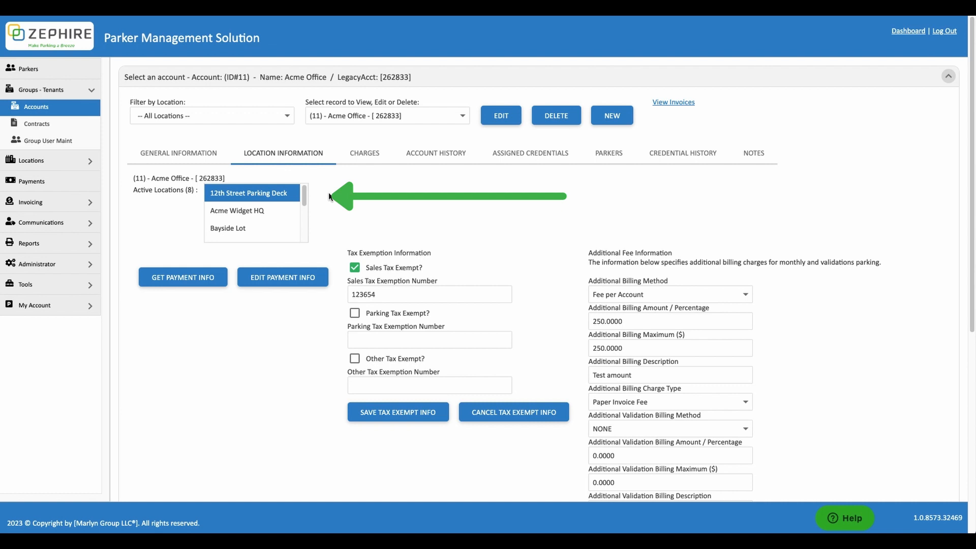
scroll(329, 194, "down", 6)
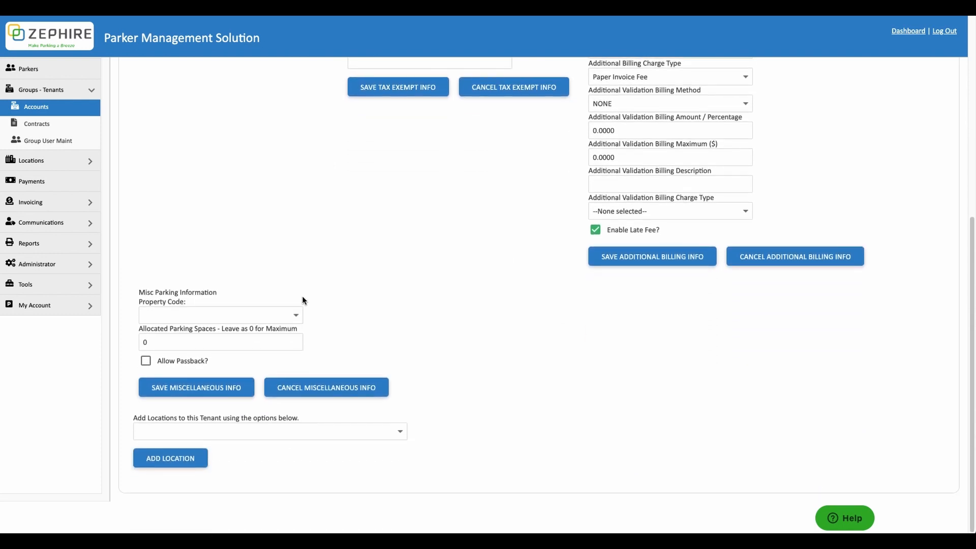
left_click(300, 315)
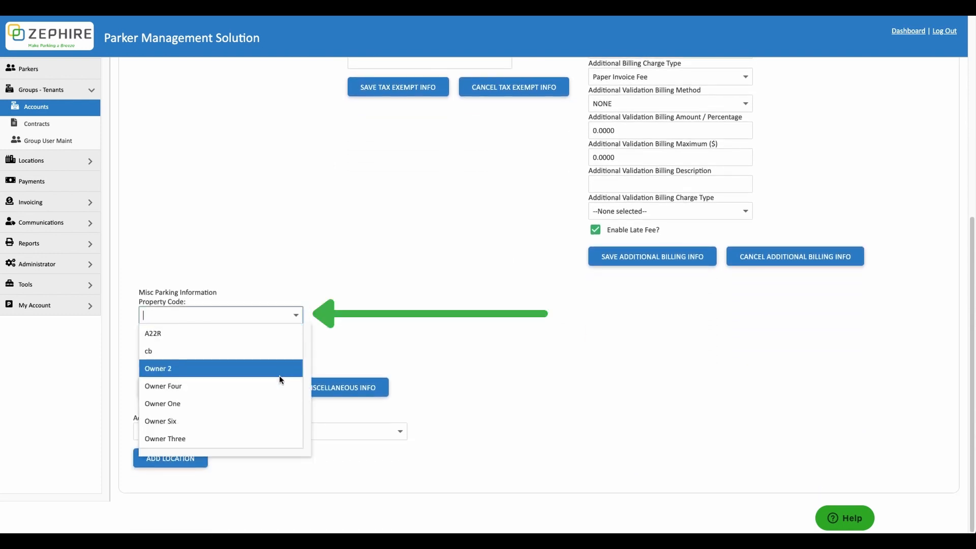
left_click(278, 403)
left_click(334, 355)
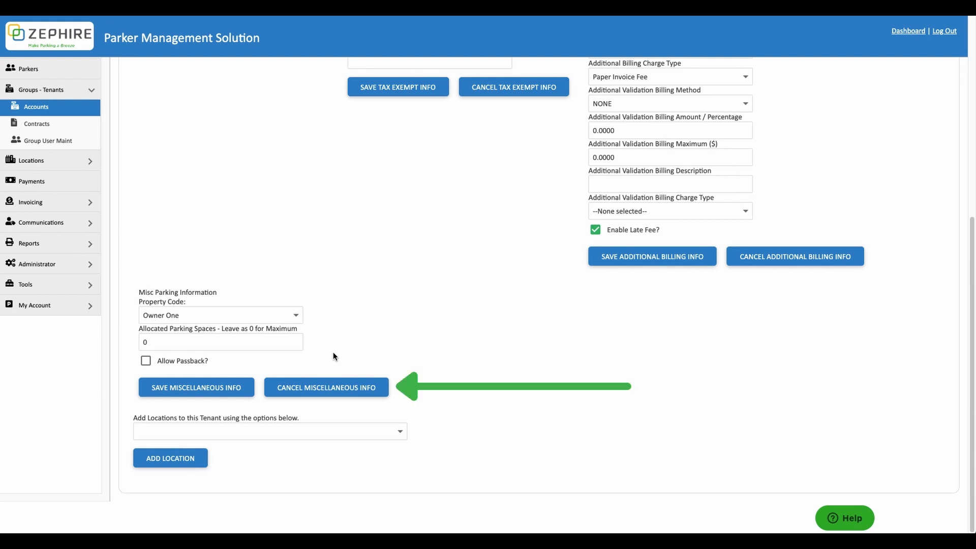
left_click(248, 390)
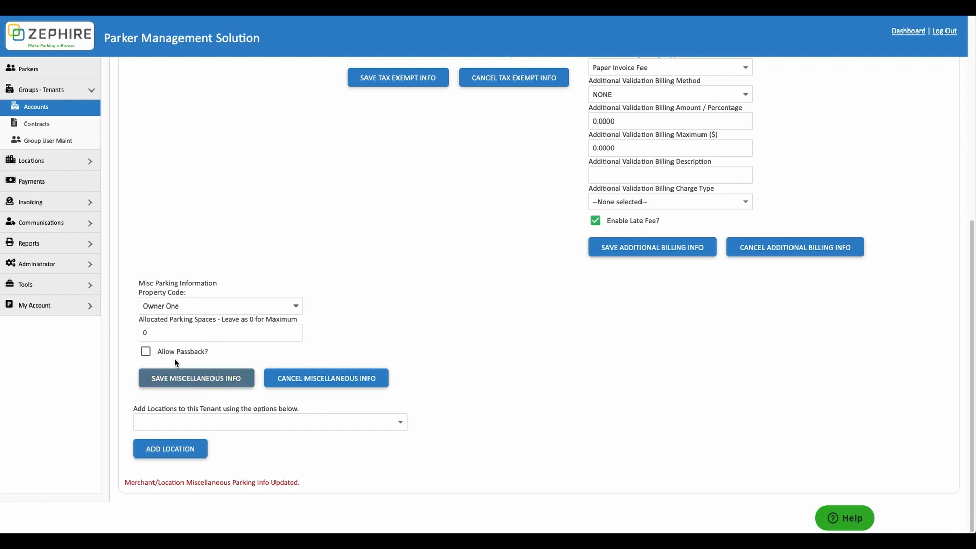
- Open the Parker List report, filter the Property Code column by "owner" and group the rows by property code
left_click(73, 289)
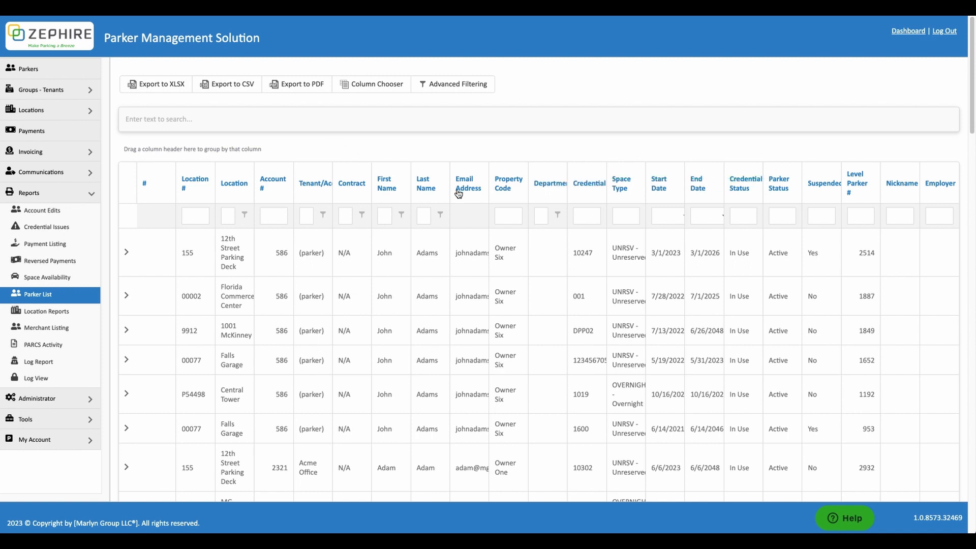
left_click(508, 216)
type("owner")
left_click(513, 203)
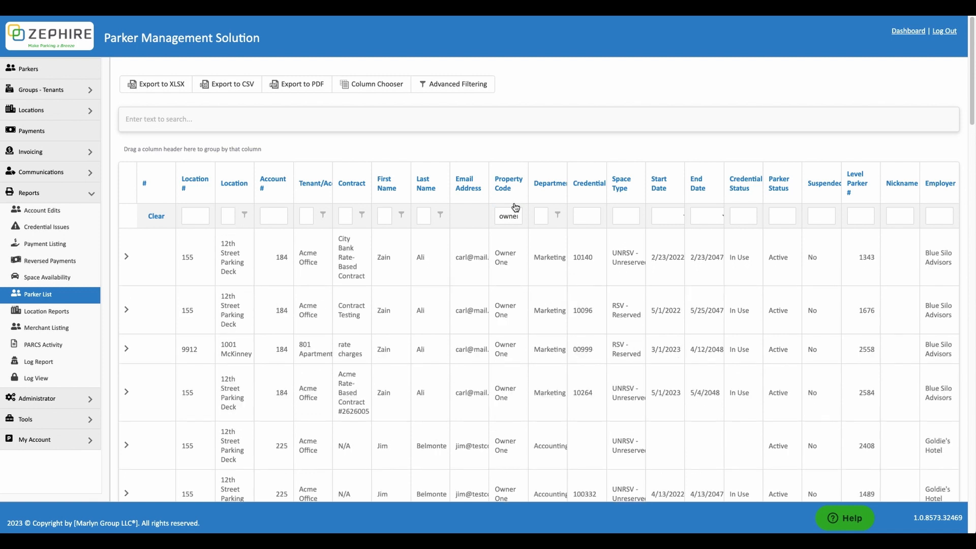
left_click_drag(513, 201, 228, 158)
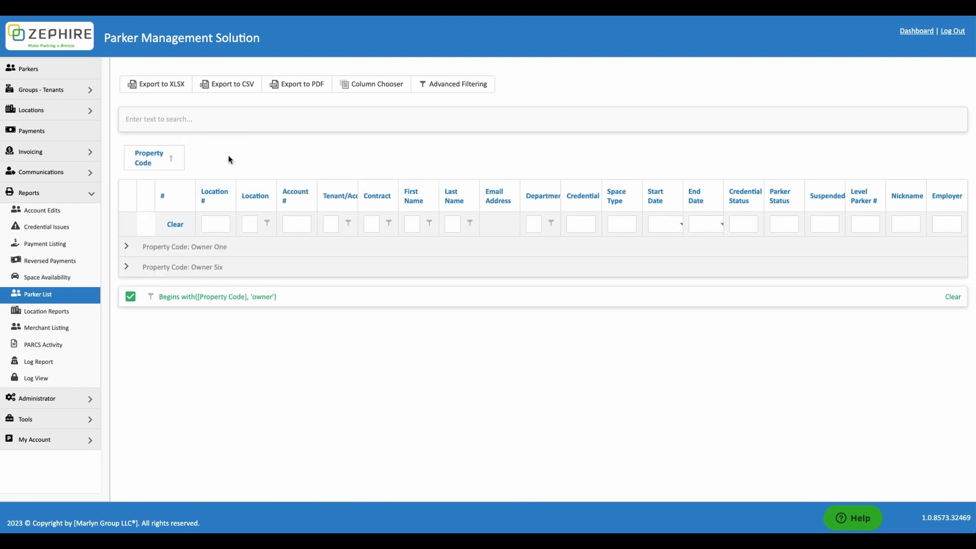